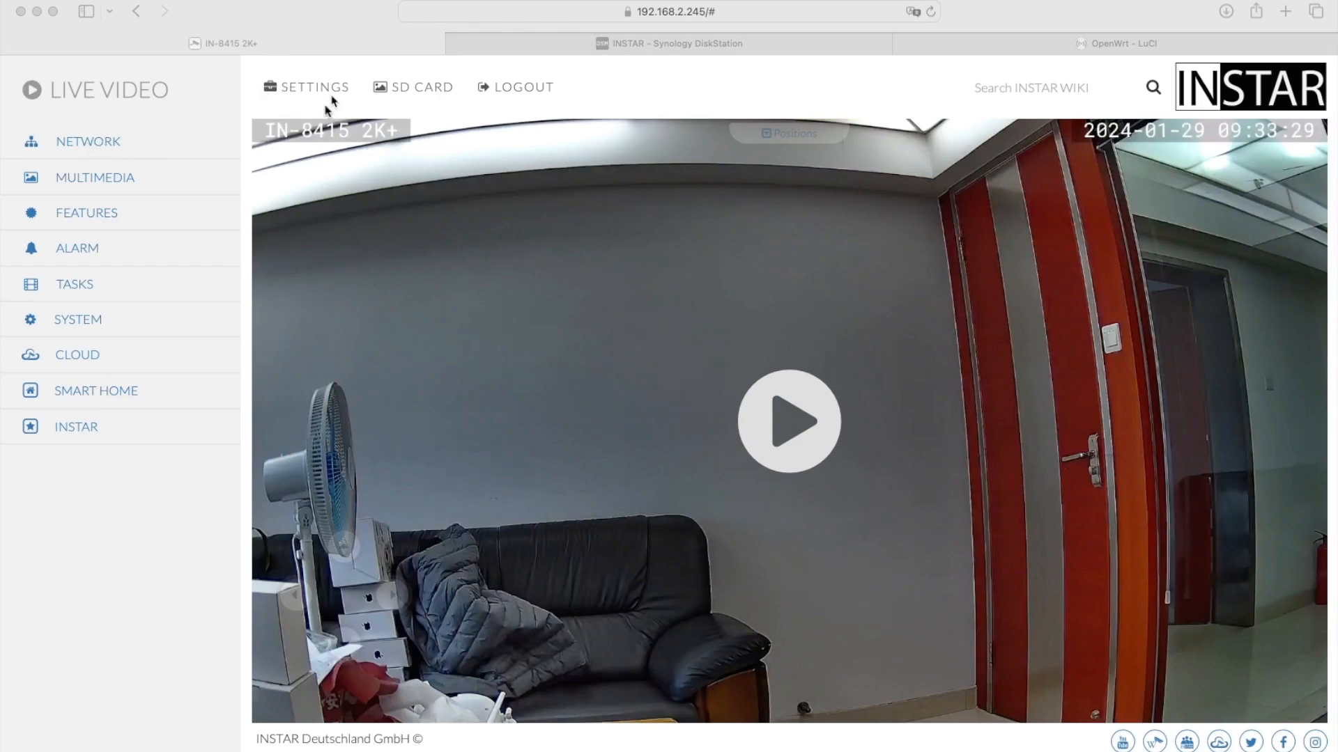
# Open the camera's Wi-Fi configuration in the network settings
pyautogui.click(103, 142)
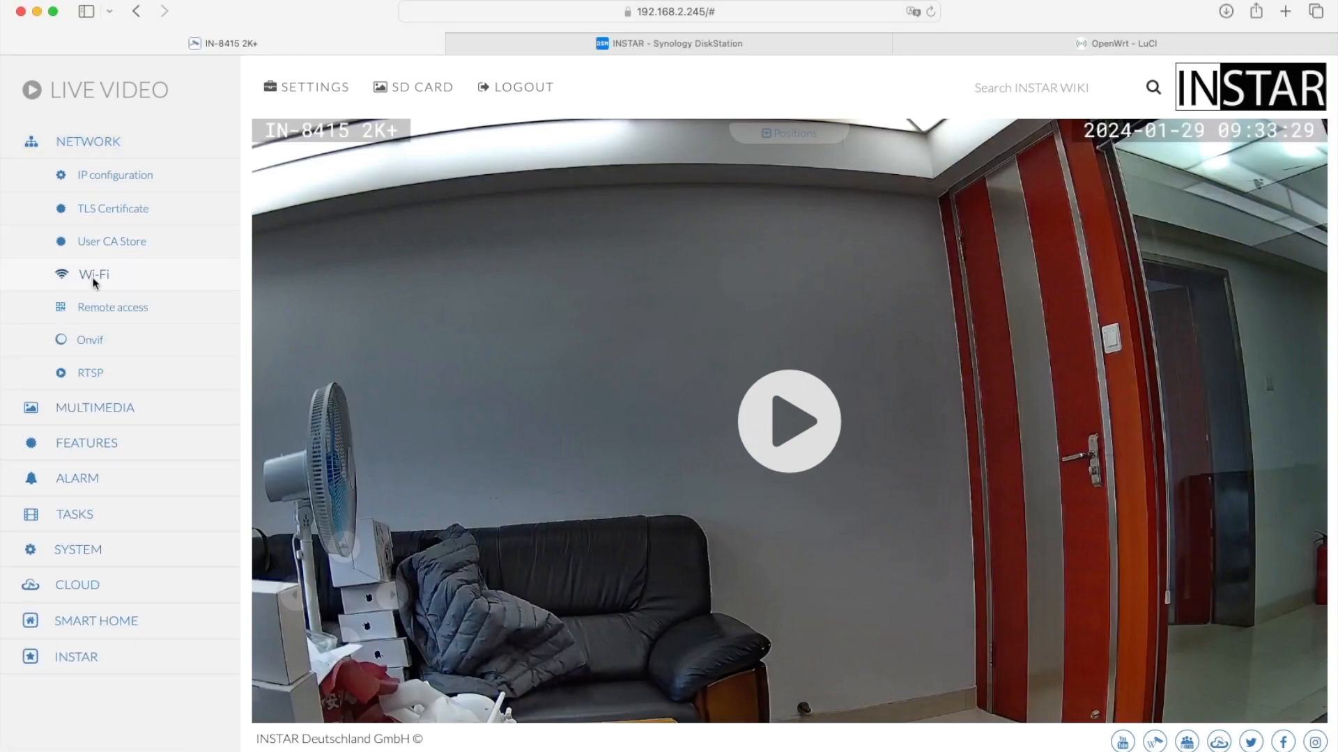
pyautogui.click(94, 277)
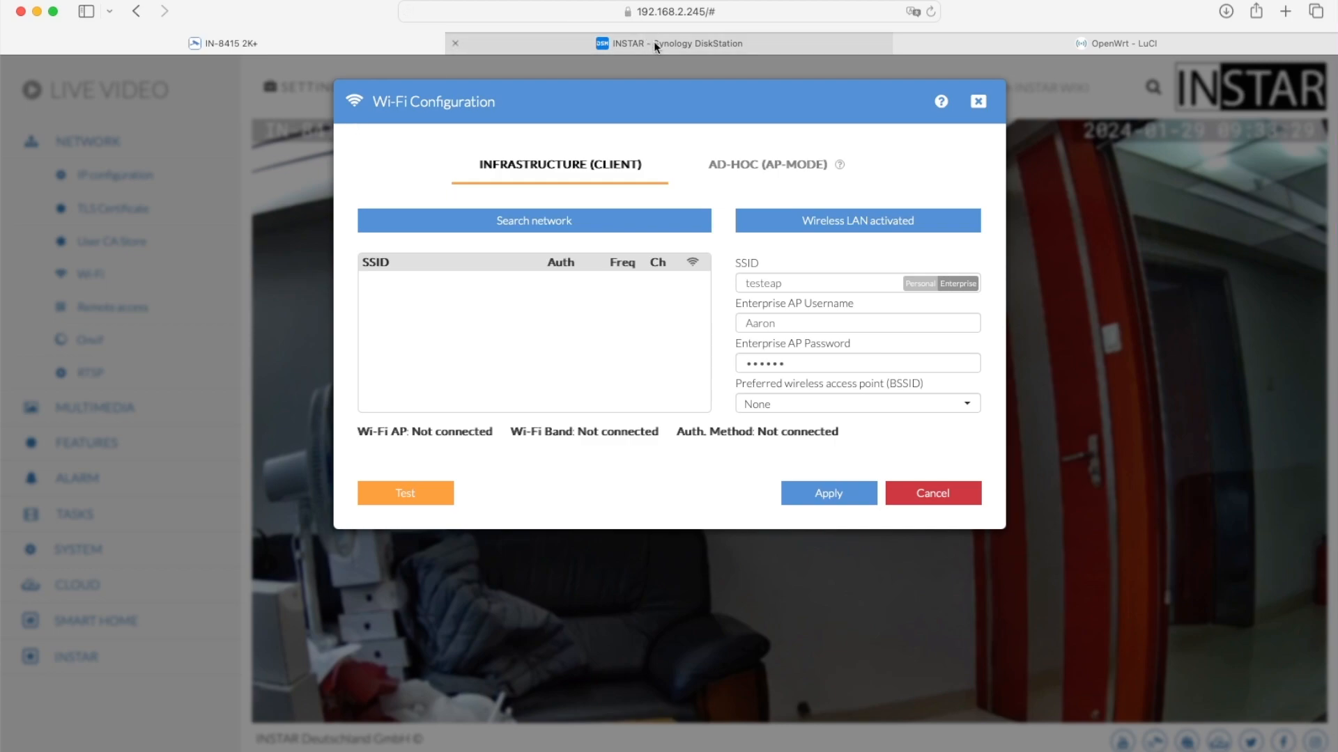
pyautogui.moveTo(655, 46)
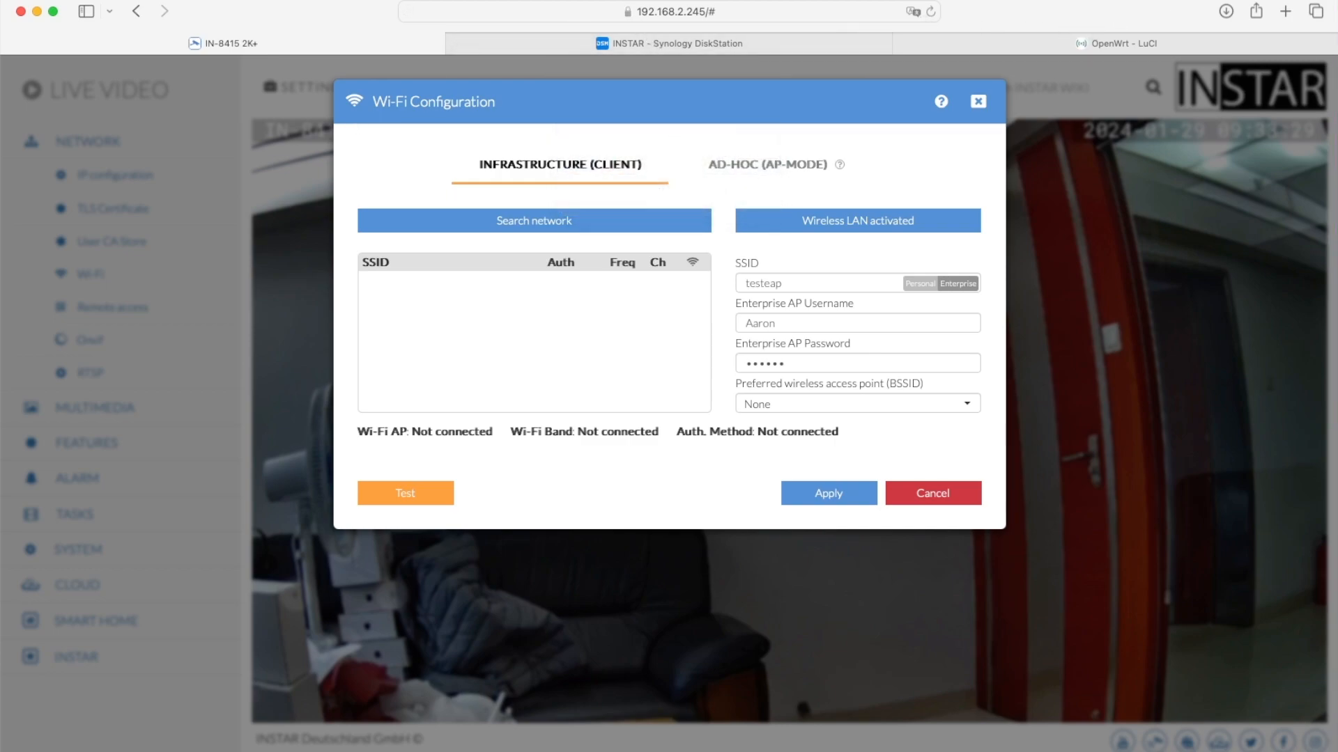
pyautogui.moveTo(1126, 45)
# Search for available wireless networks and select the testeap enterprise network for the camera
pyautogui.click(554, 222)
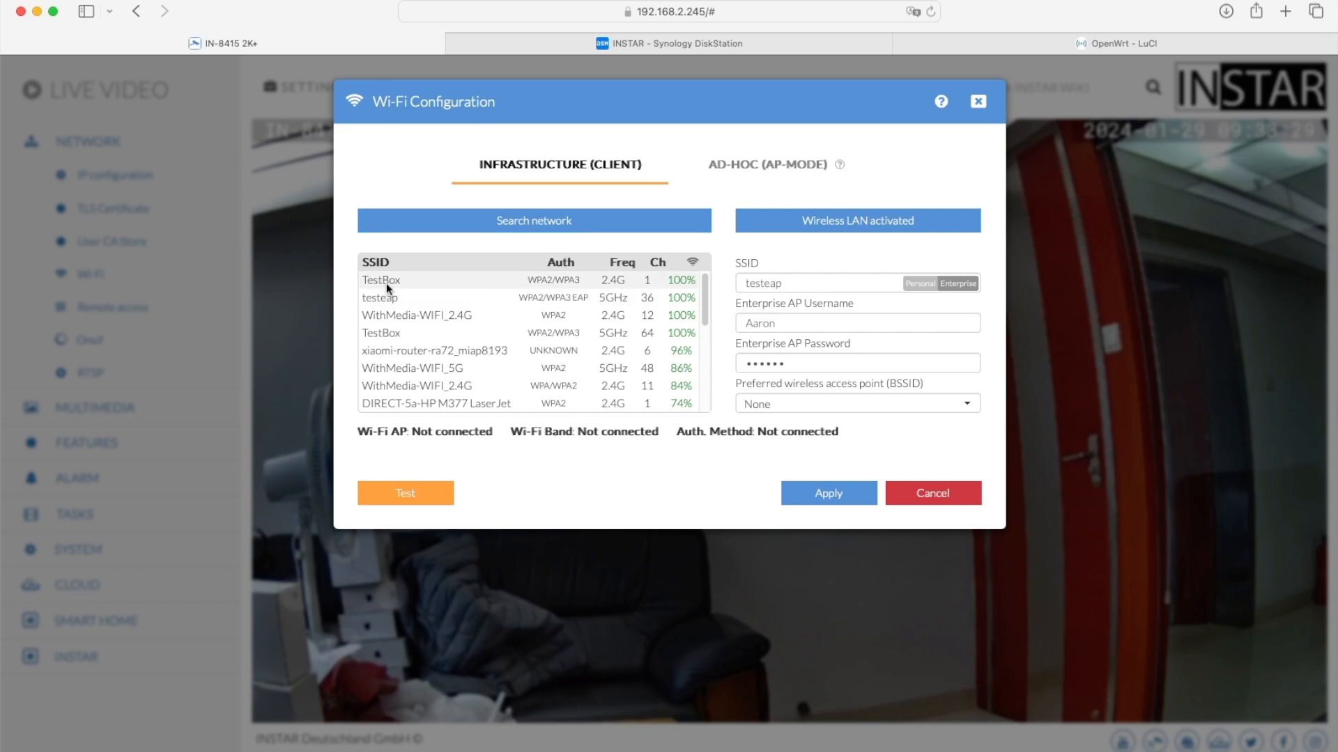
pyautogui.click(577, 285)
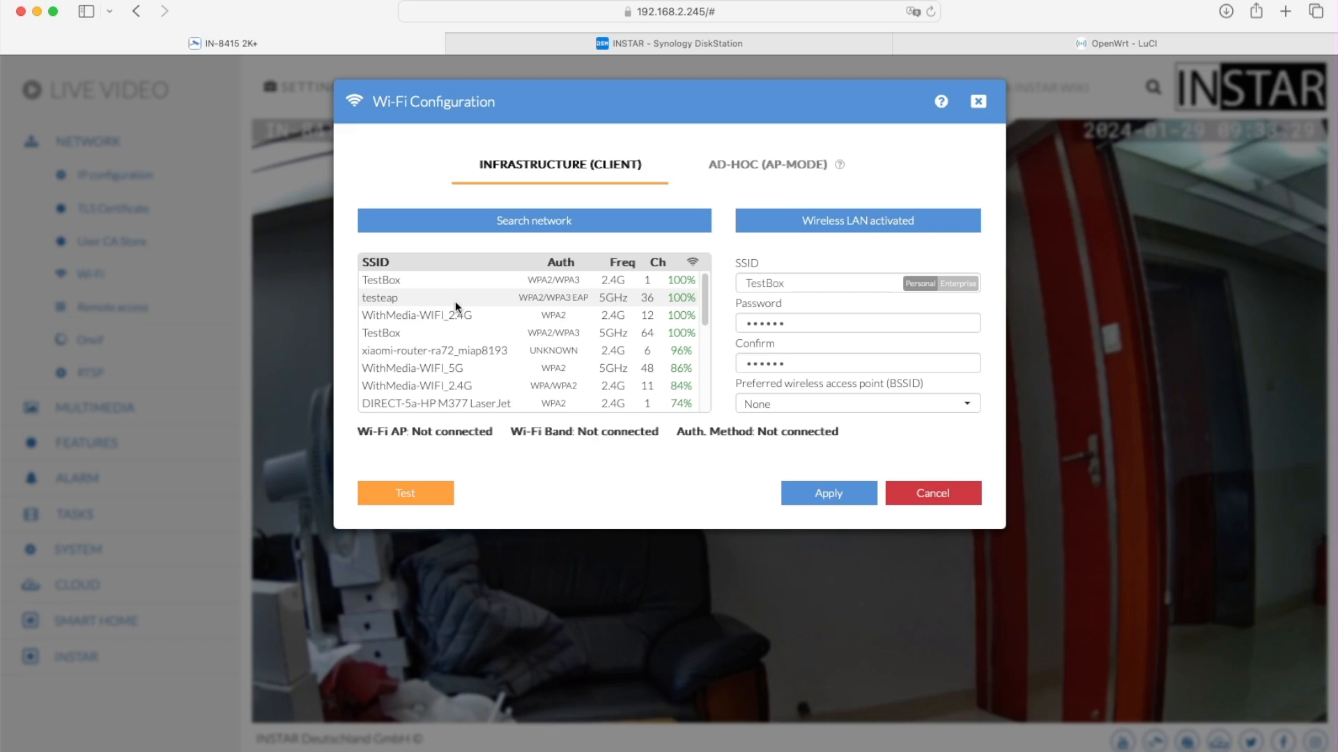
pyautogui.click(407, 298)
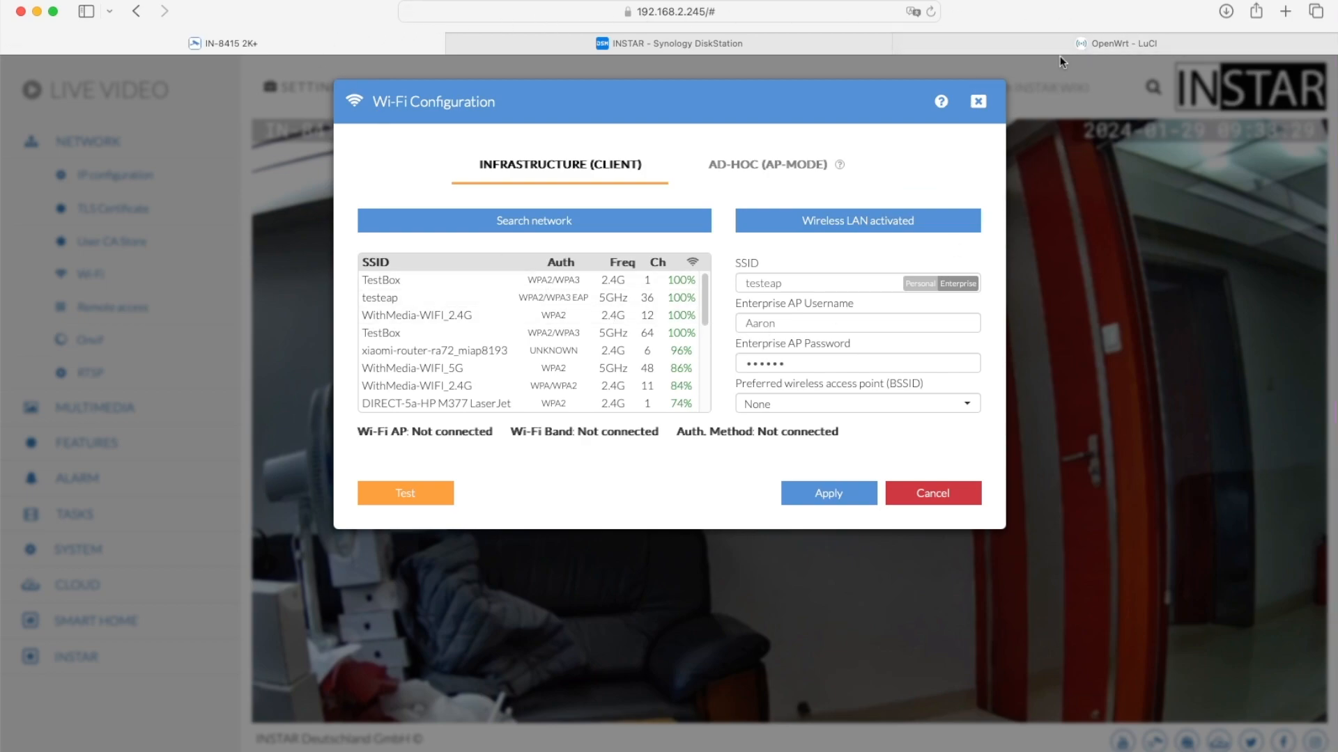
# Switch to the OpenWrt router and set the testeap wireless network's encryption to WPA2-EAP/WPA3-EAP Mixed Mode
pyautogui.click(1126, 43)
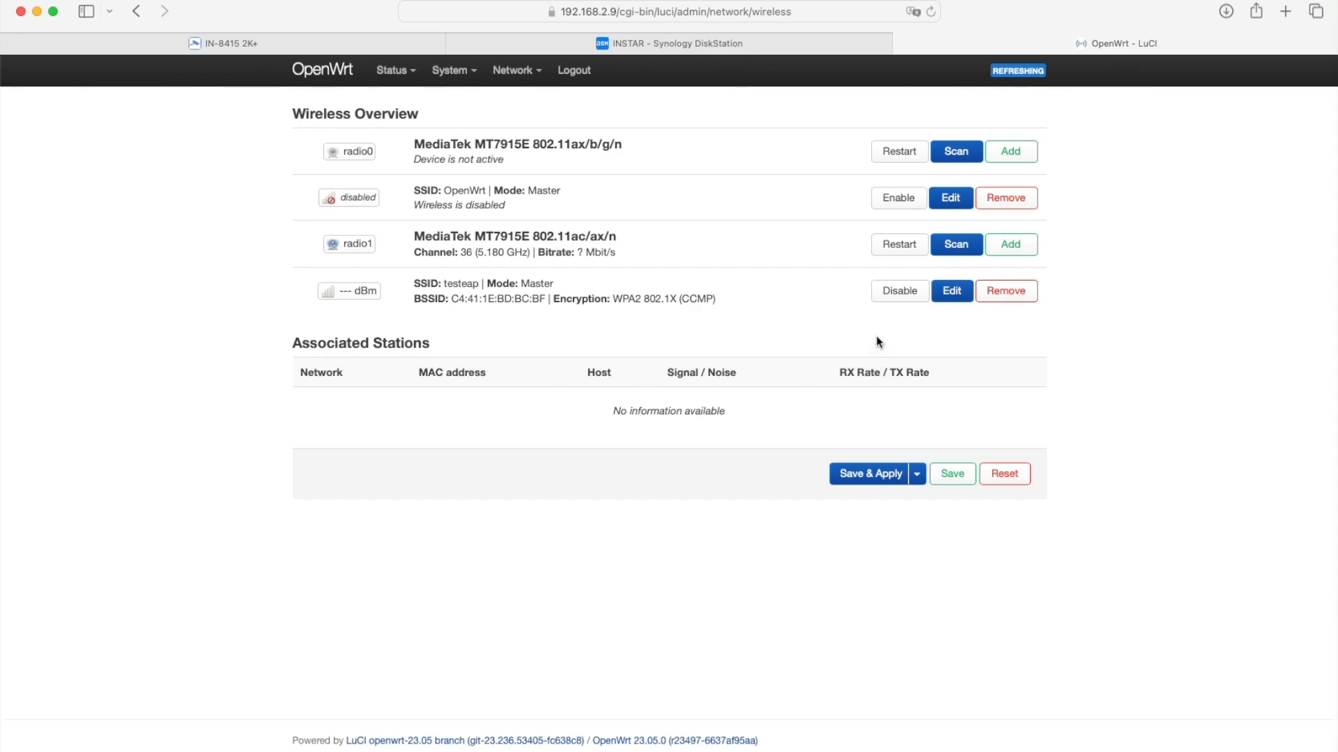
pyautogui.click(953, 291)
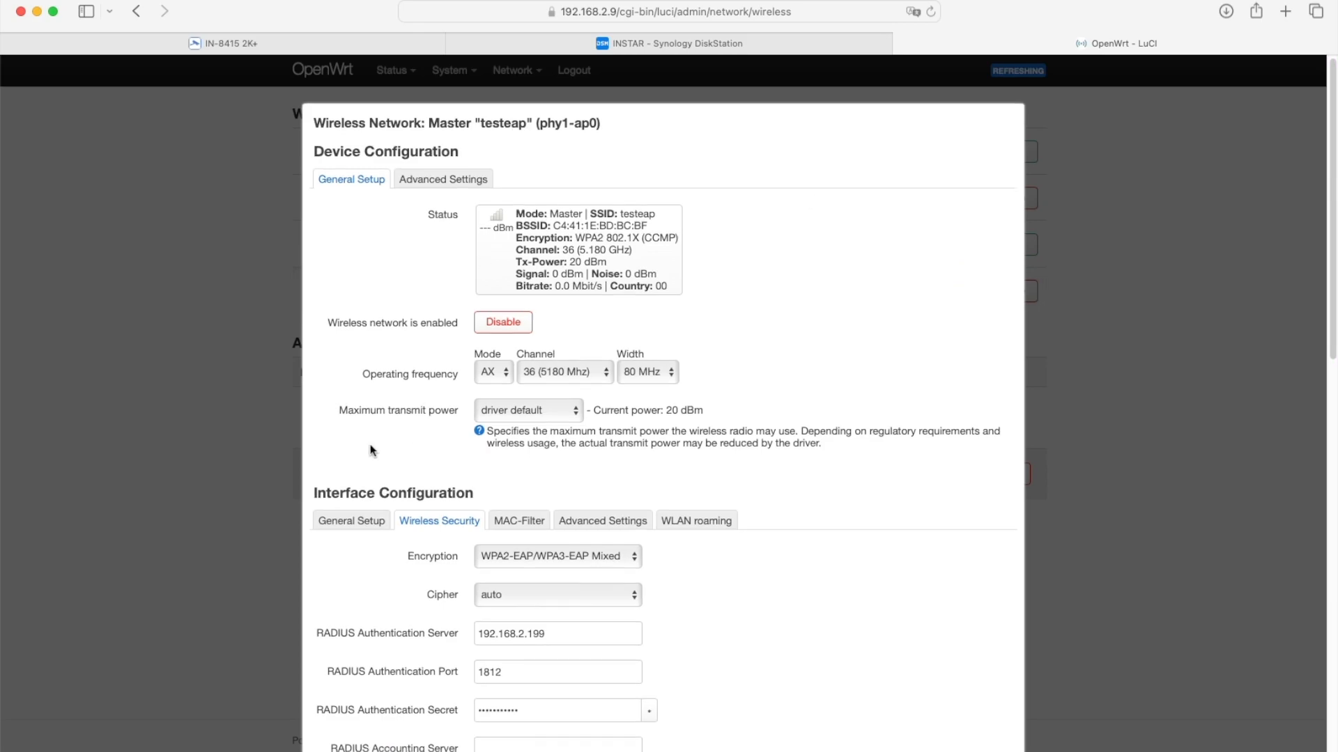
pyautogui.scroll(-1, 371, 450)
pyautogui.scroll(-5, 373, 451)
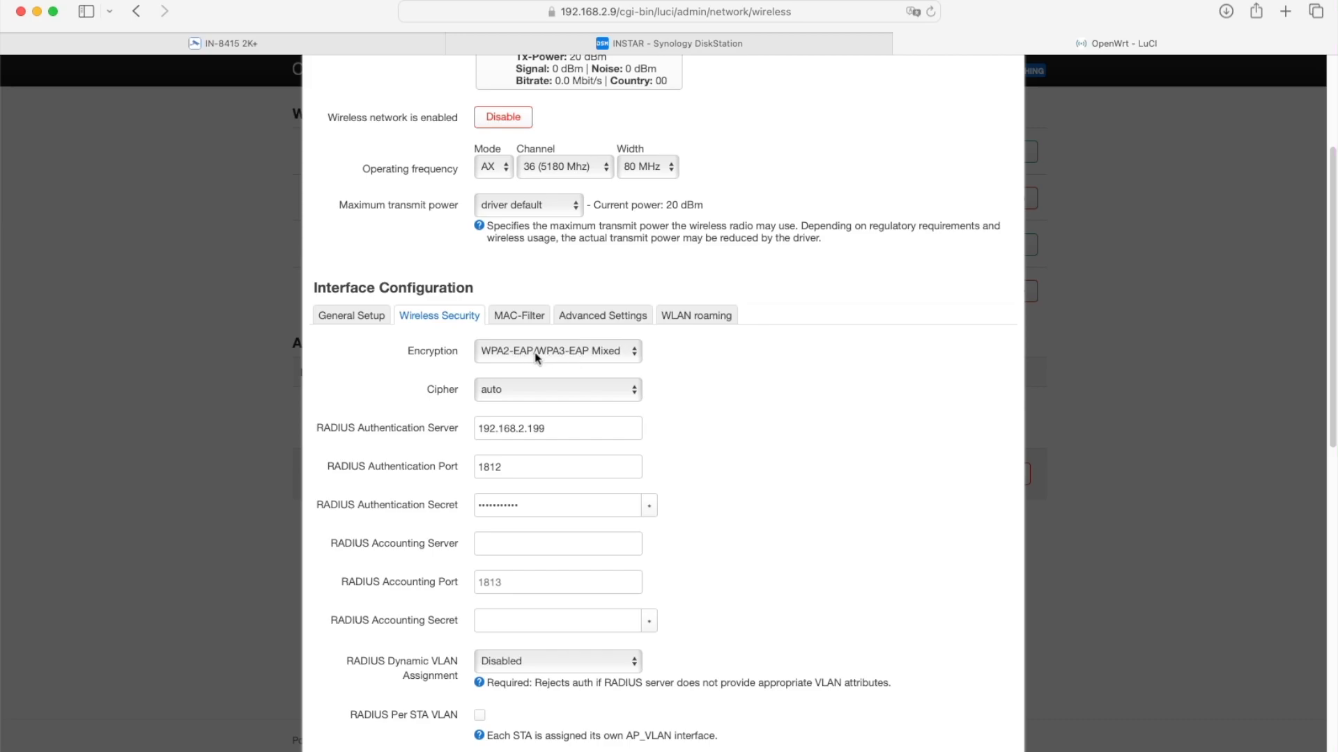
pyautogui.click(589, 357)
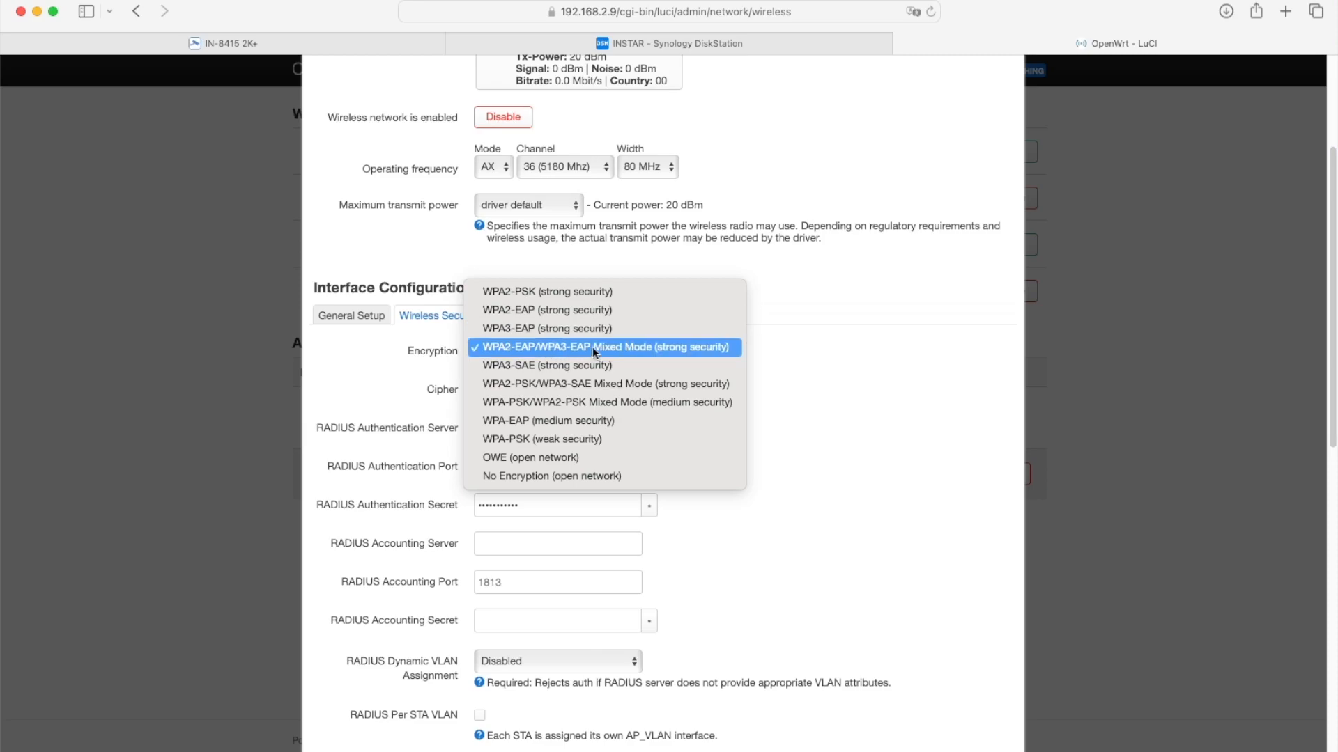
pyautogui.click(538, 345)
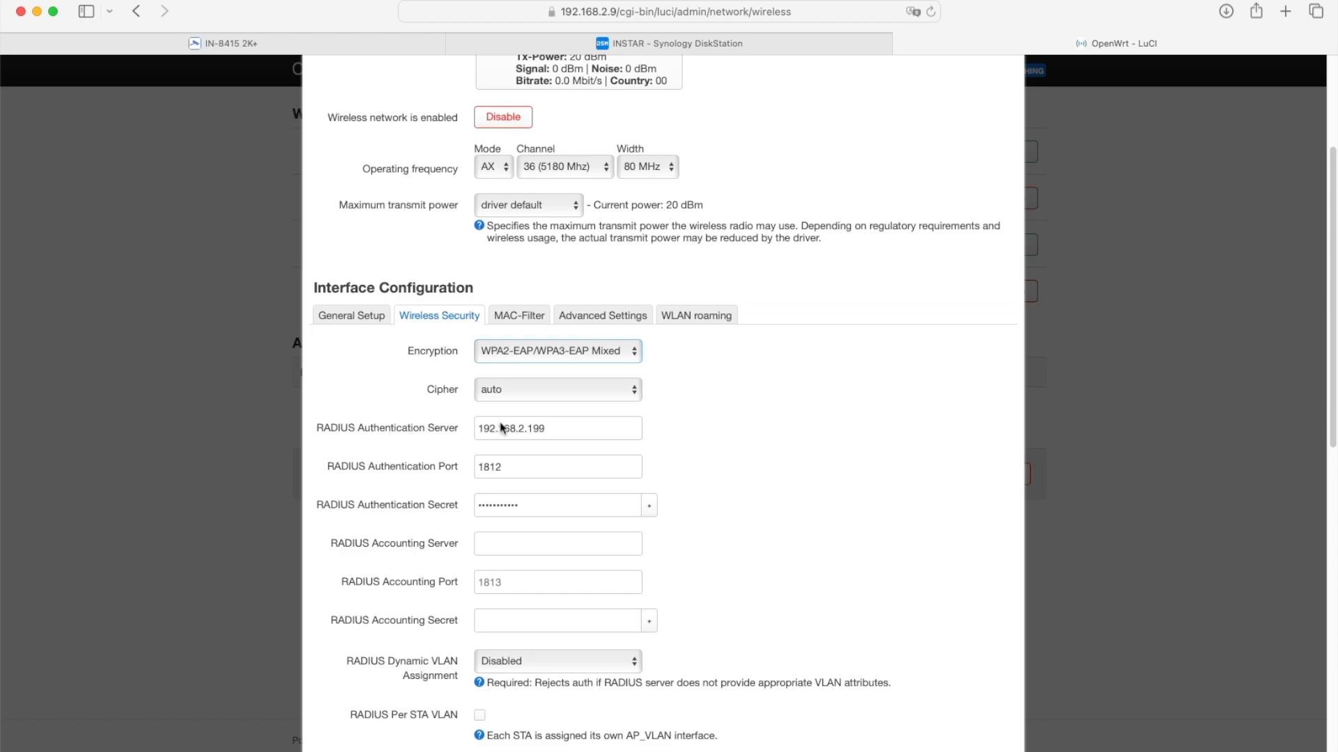
# Check the RADIUS authentication server address in the testeap network's wireless security settings
pyautogui.click(563, 429)
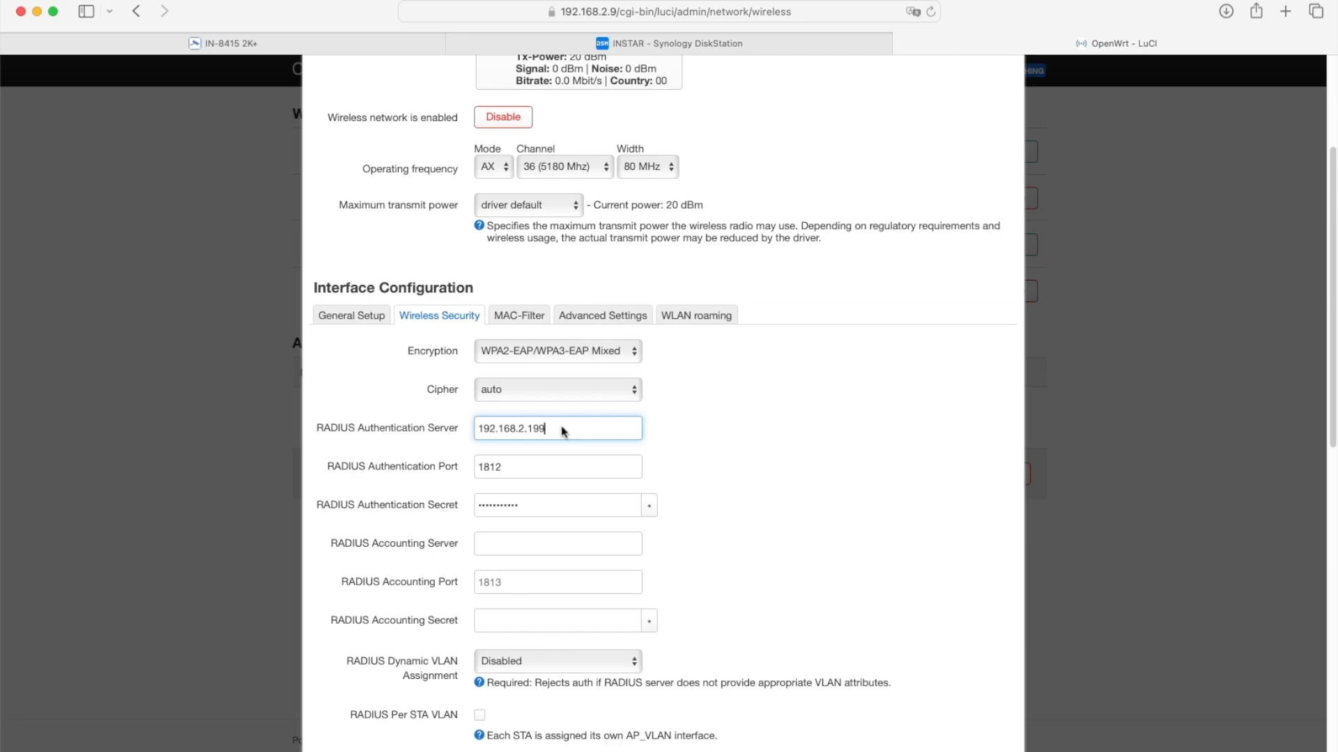
pyautogui.press('BackSpace')
pyautogui.write('0')
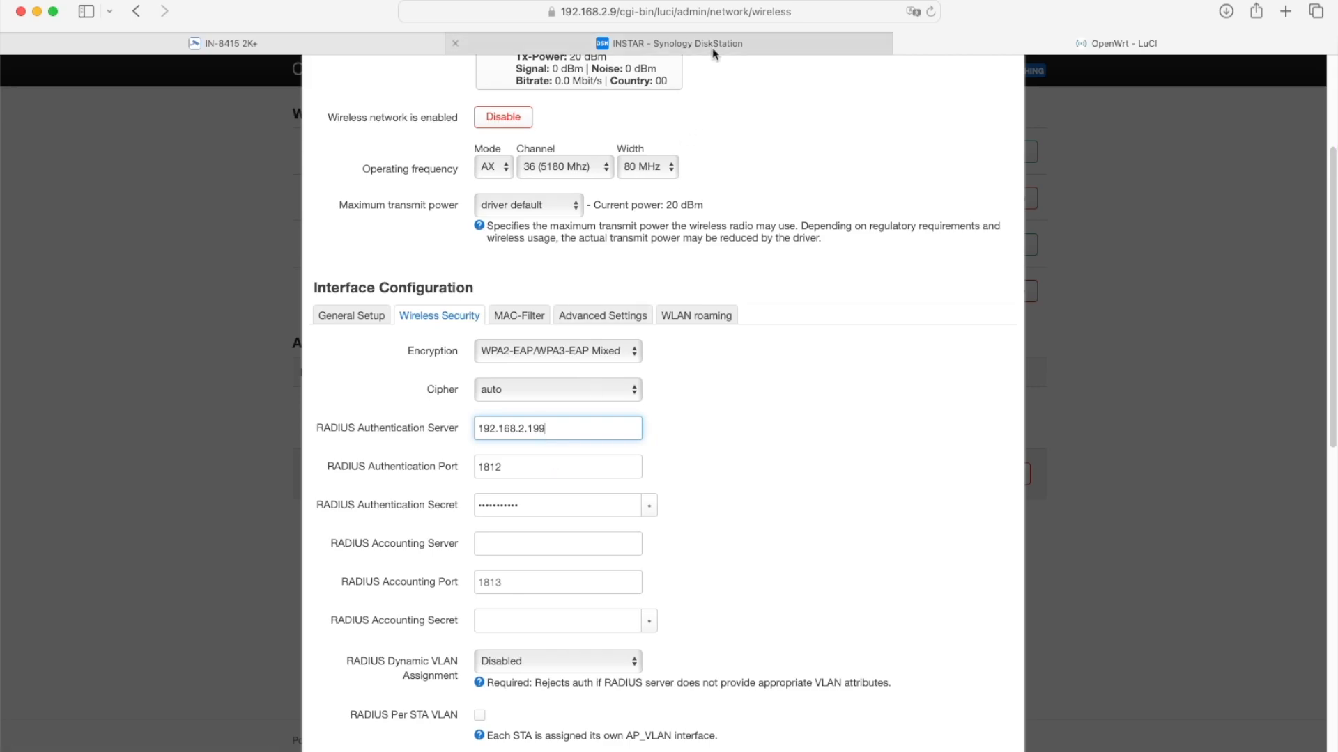
# Switch to the Synology DiskStation and open the RADIUS Server application
pyautogui.moveTo(718, 48)
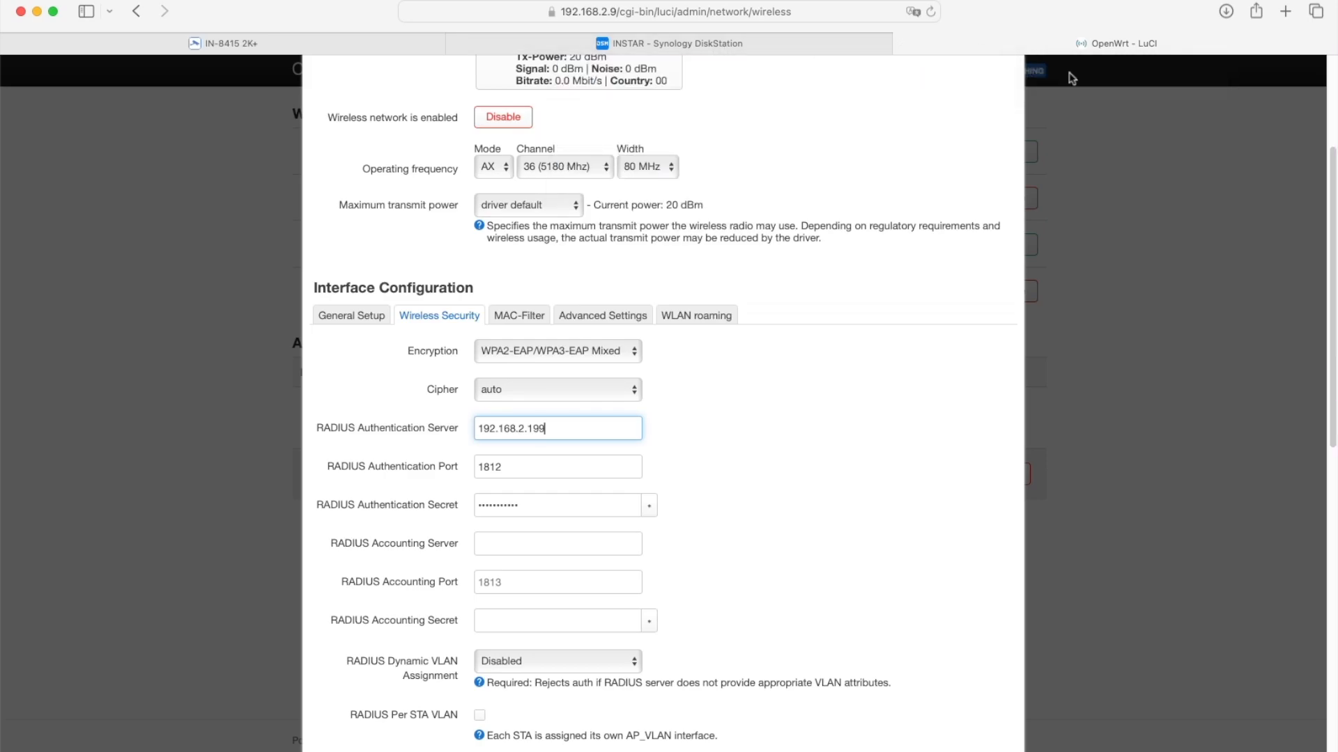
pyautogui.click(699, 44)
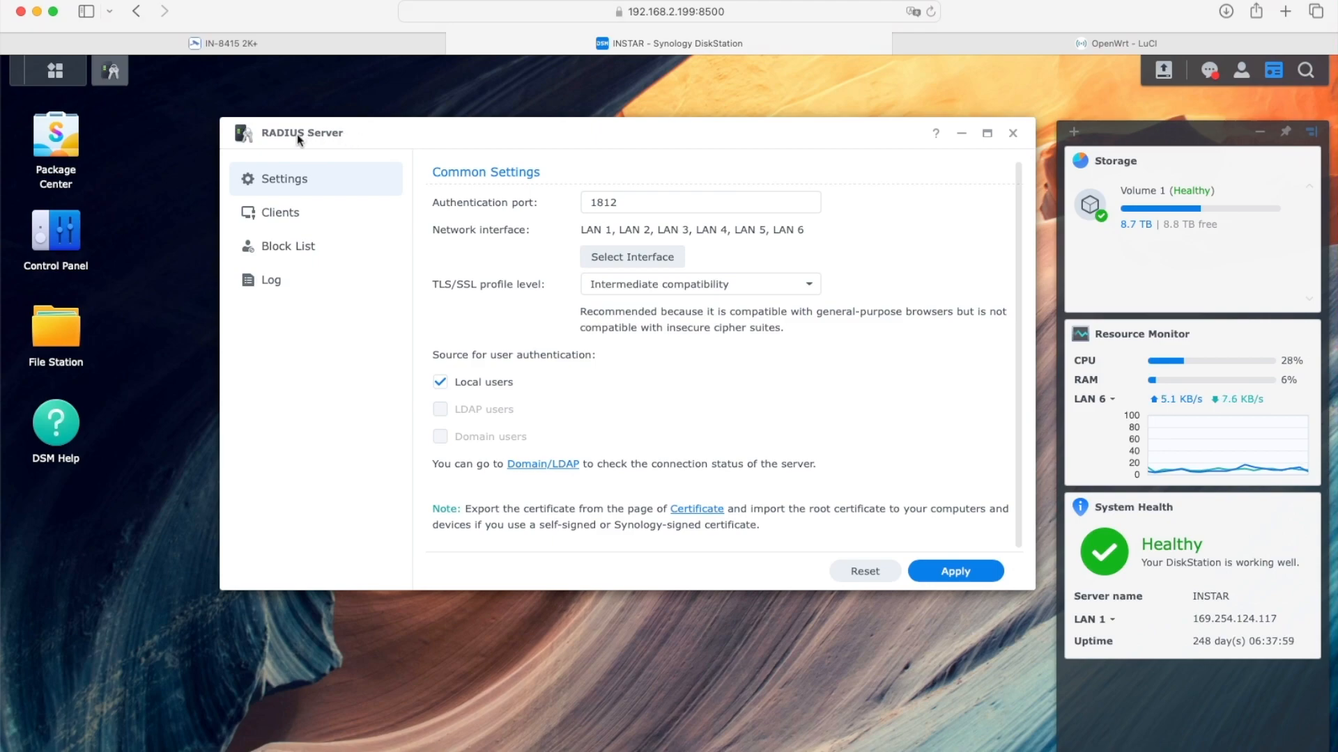
pyautogui.click(53, 76)
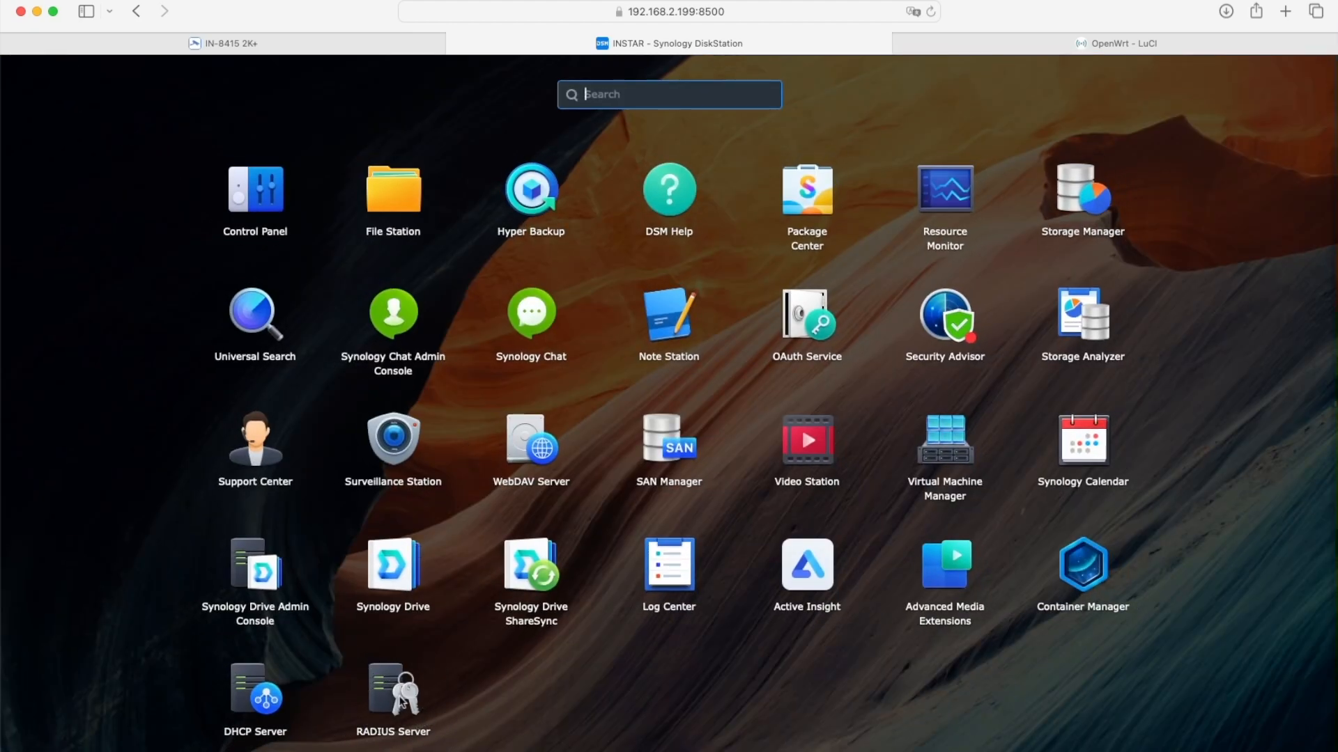
pyautogui.click(406, 695)
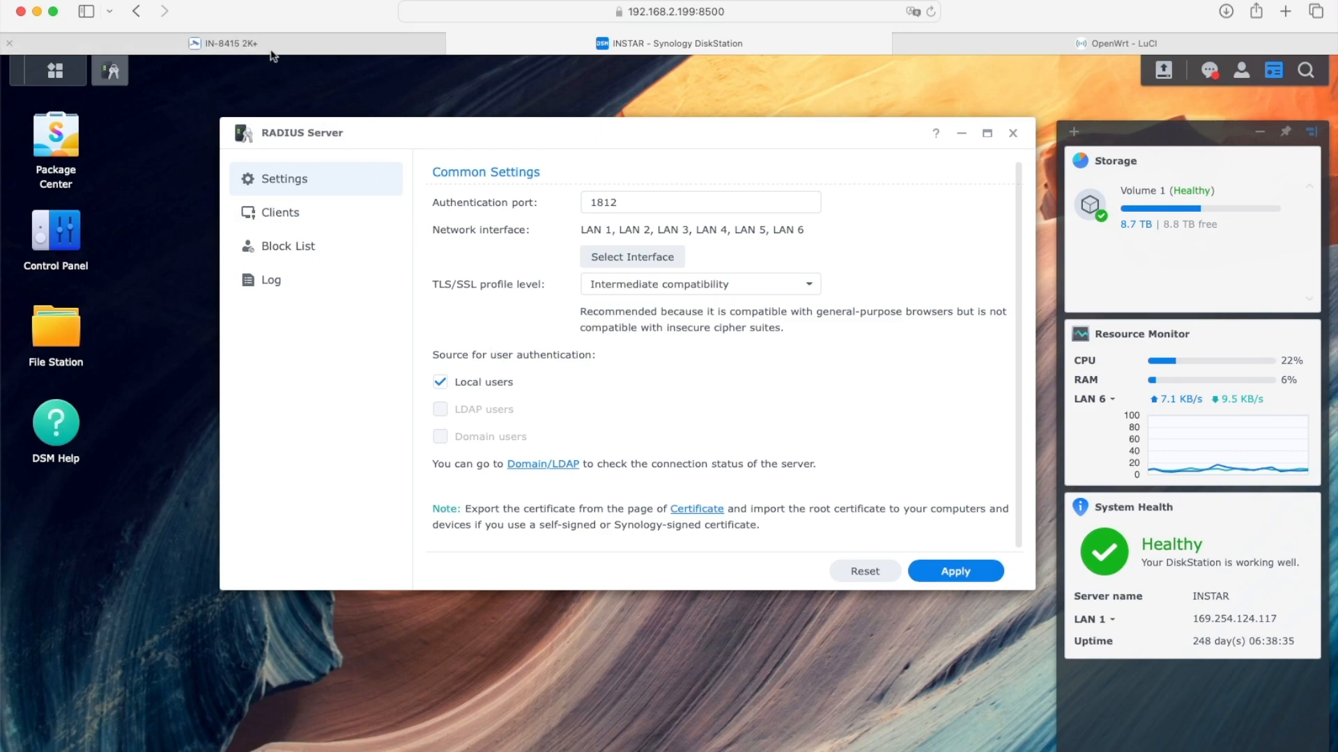
# Return to the camera's Wi-Fi configuration and check the Enterprise AP username
pyautogui.click(244, 43)
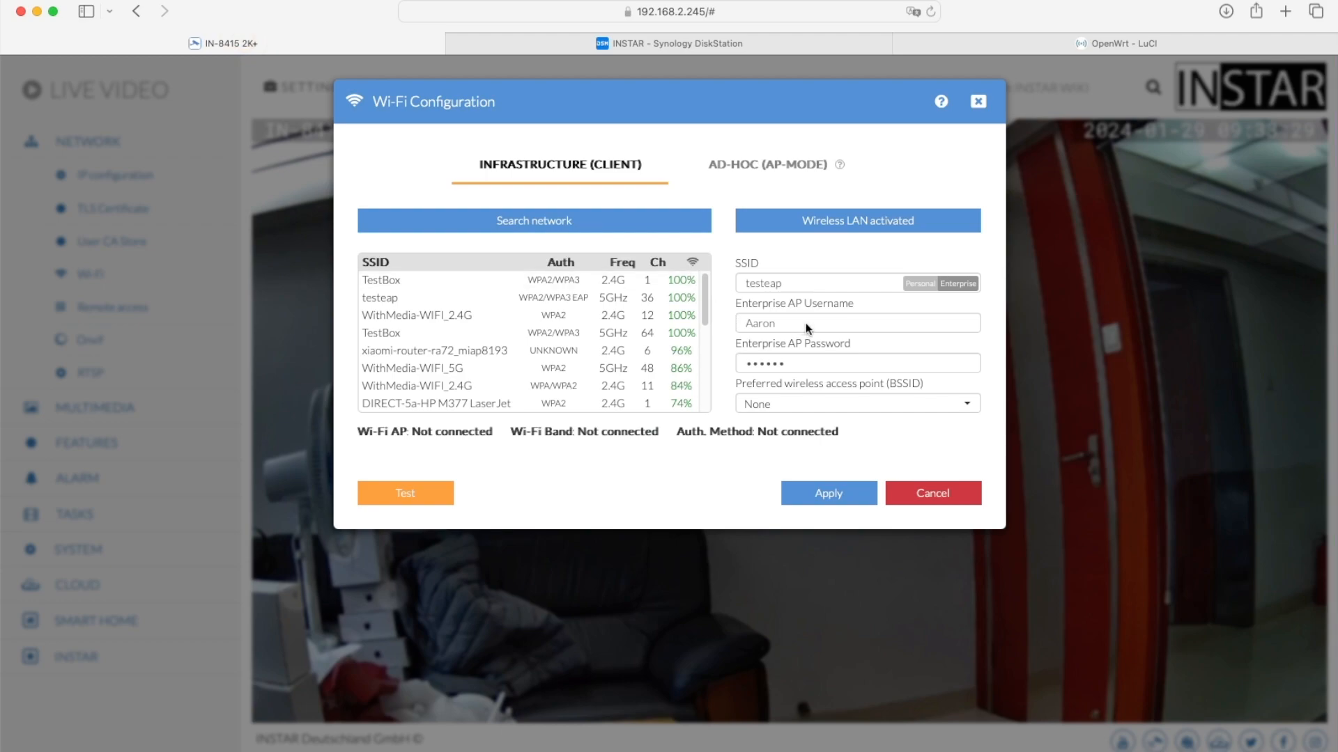
pyautogui.click(785, 324)
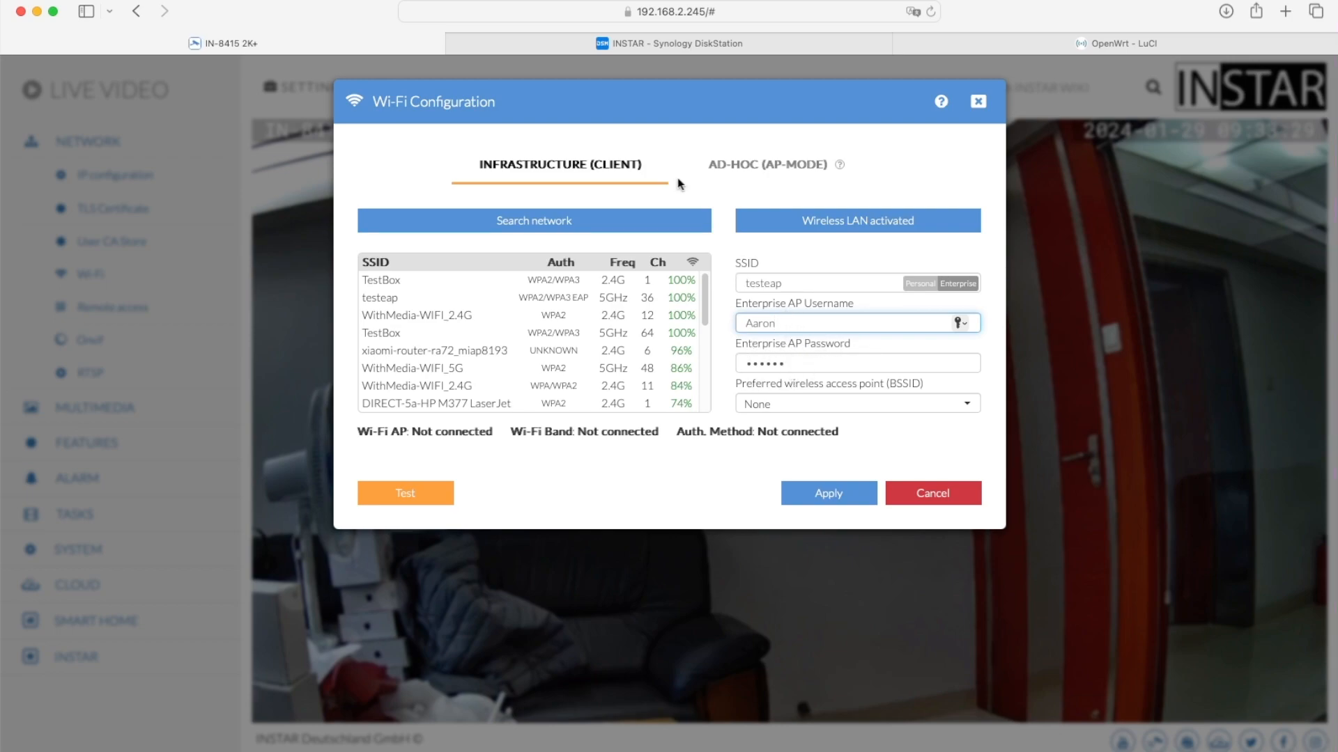
# Review the DiskStation's RADIUS client list and new-client form against the router's RADIUS authentication settings, and close the form without adding a client
pyautogui.click(652, 42)
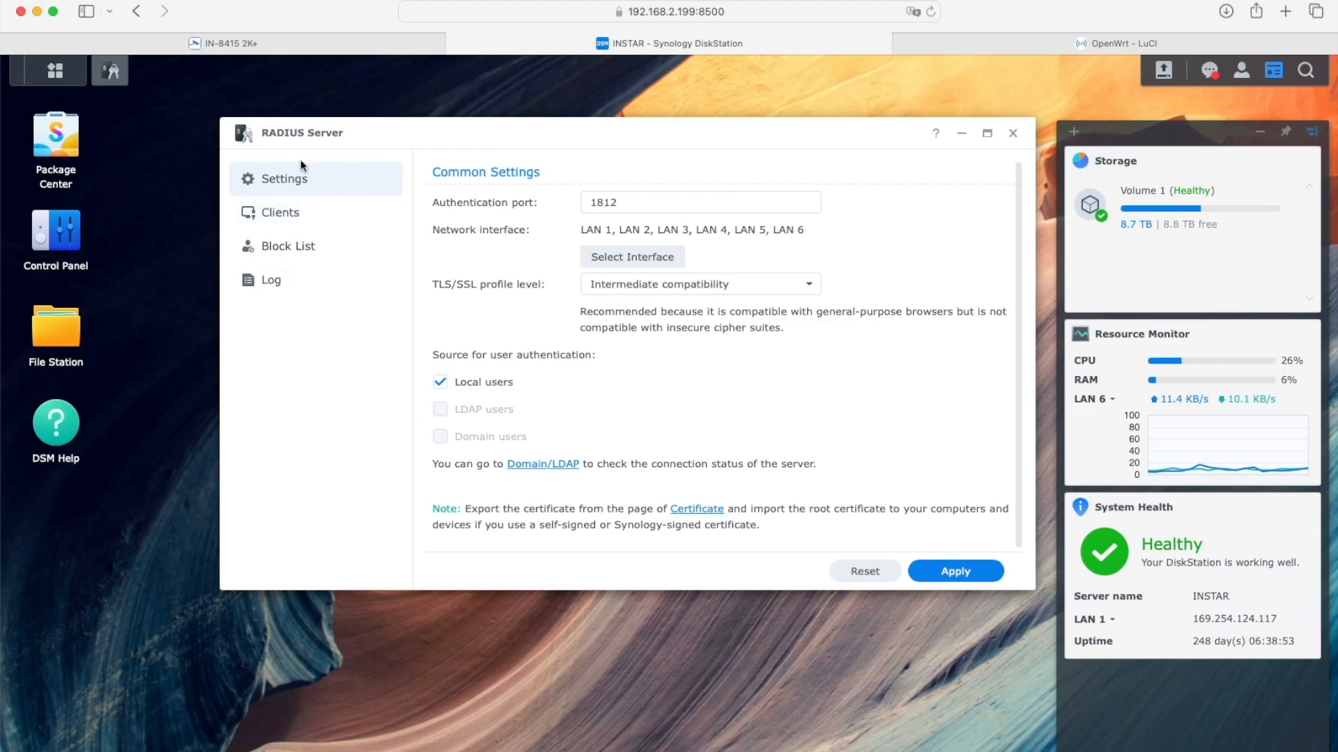
pyautogui.click(280, 212)
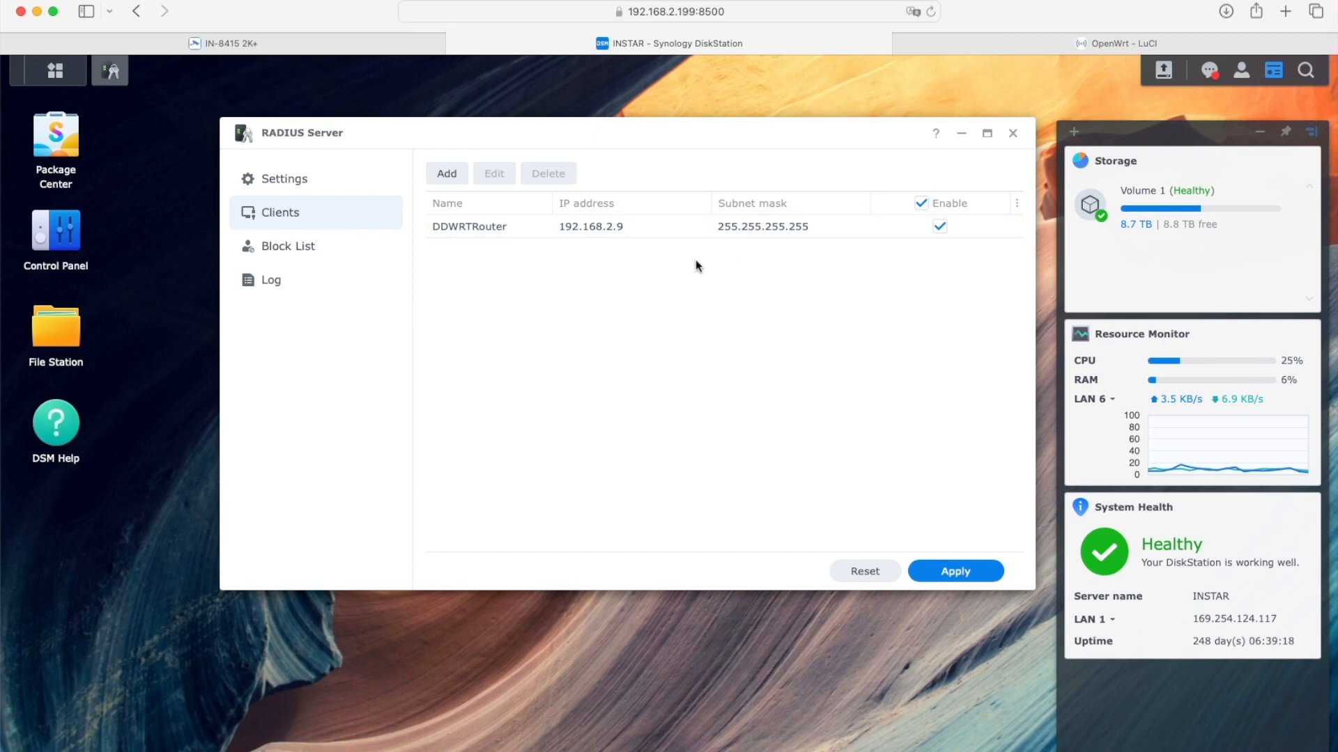
pyautogui.click(449, 176)
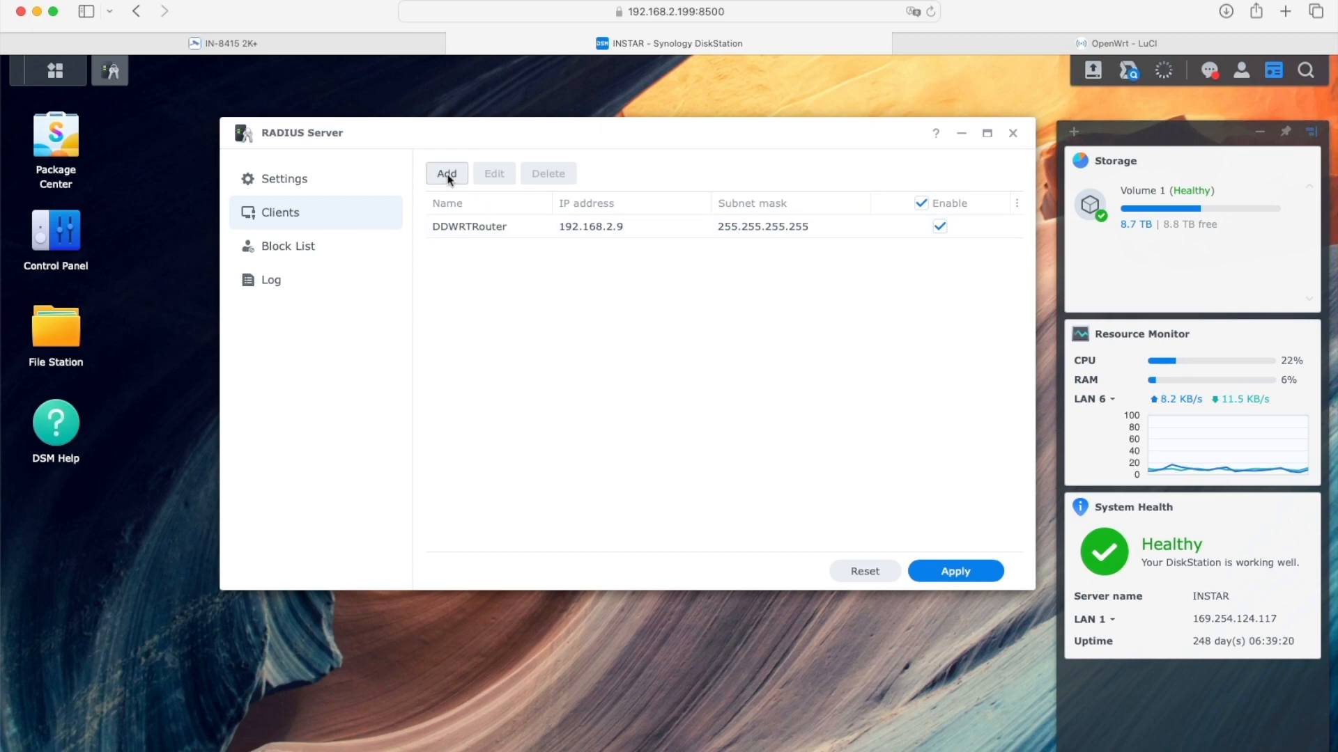
pyautogui.click(613, 281)
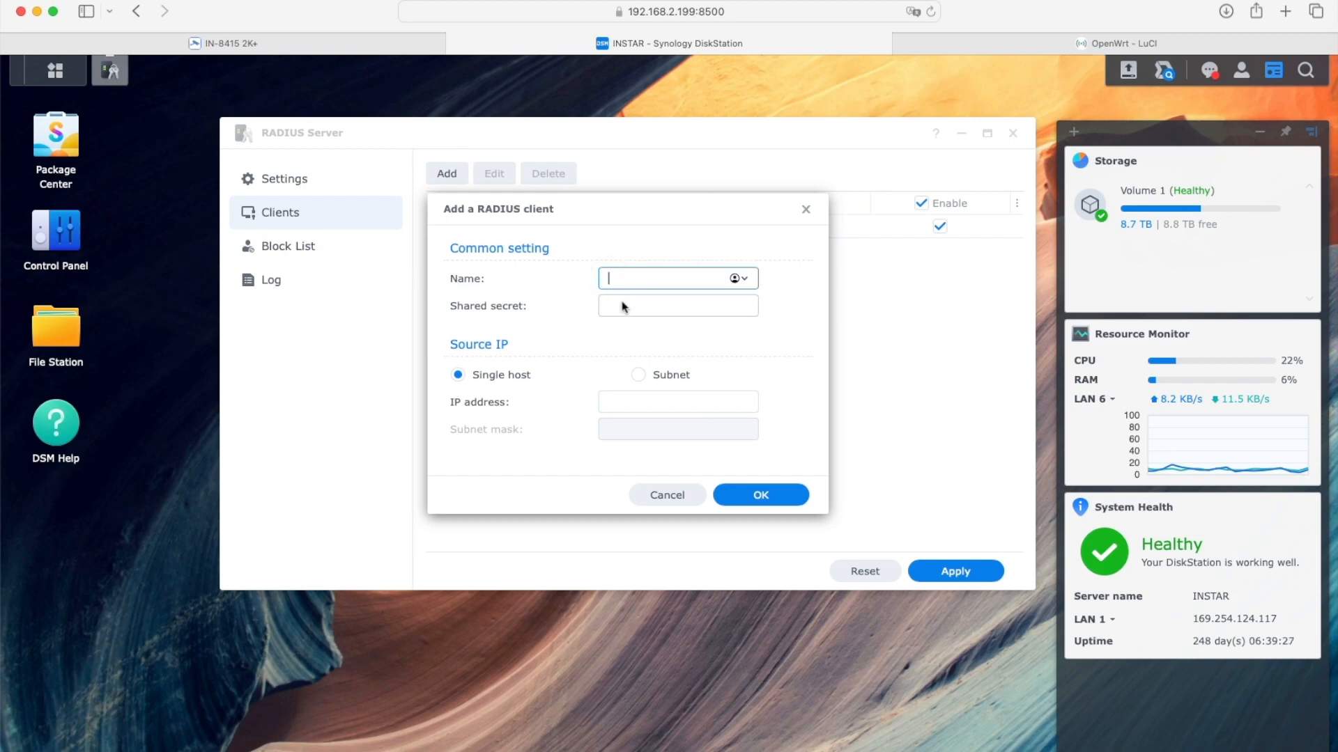
pyautogui.click(1019, 43)
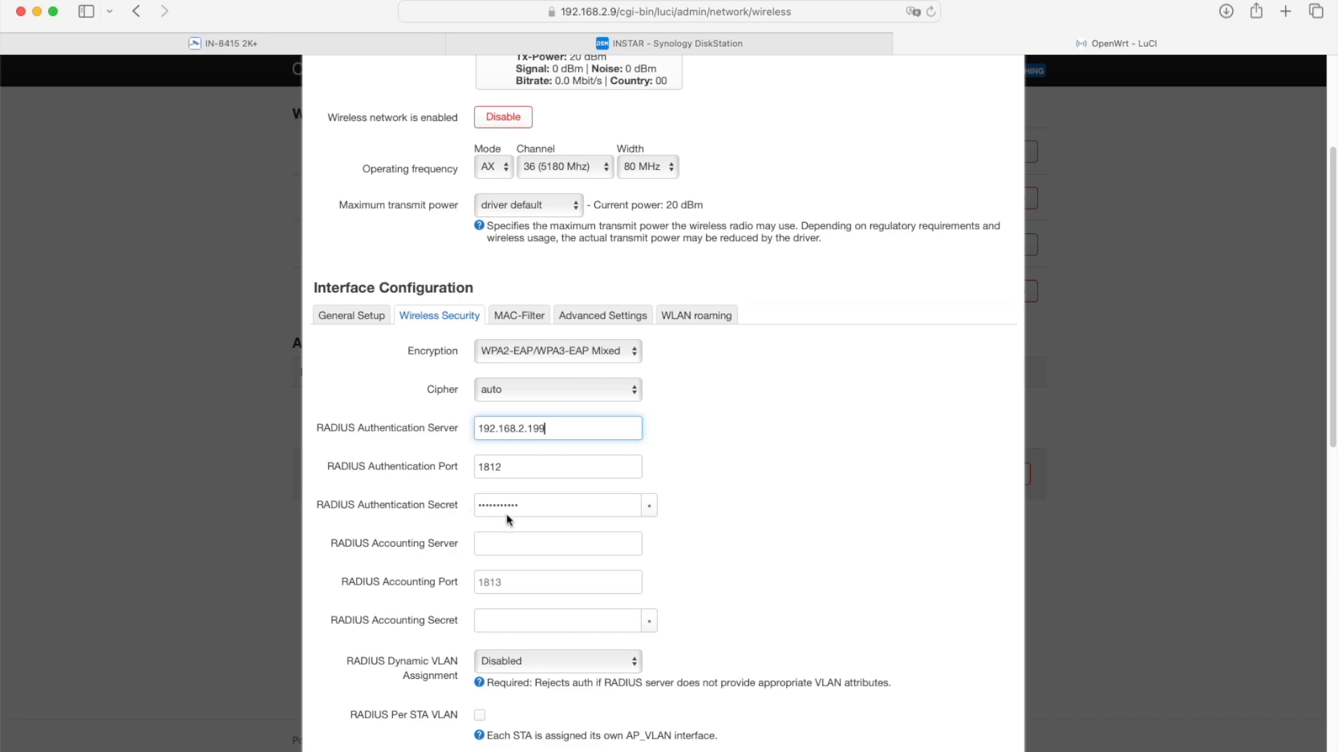
pyautogui.click(728, 46)
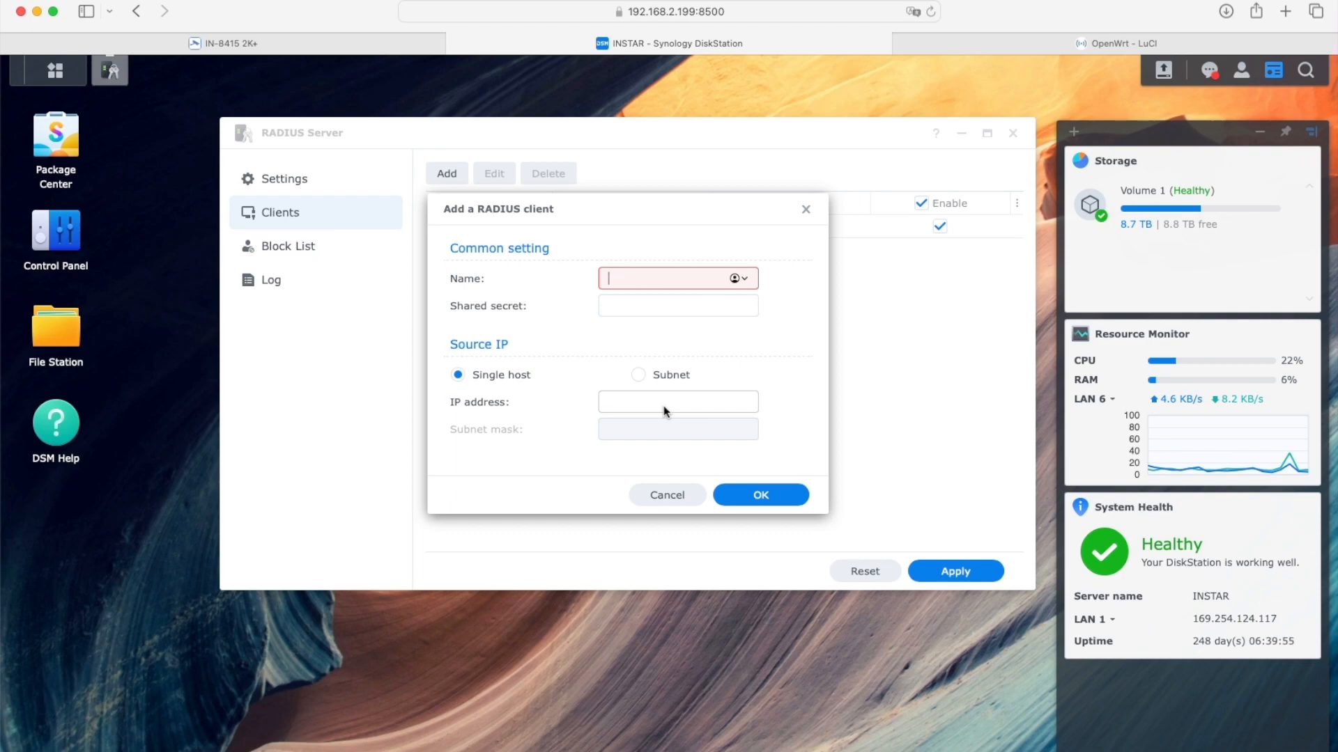
pyautogui.click(690, 496)
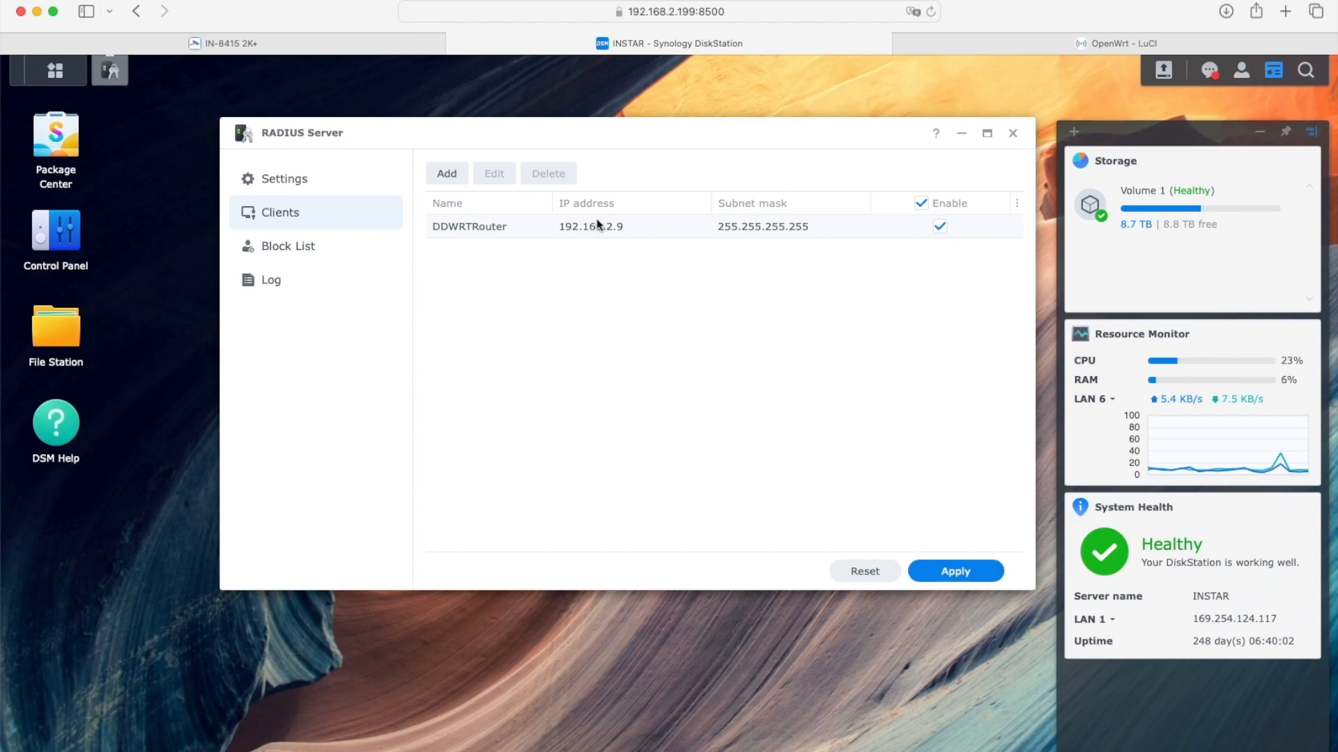
# Review the RADIUS server's block list, event log and common settings
pyautogui.click(309, 252)
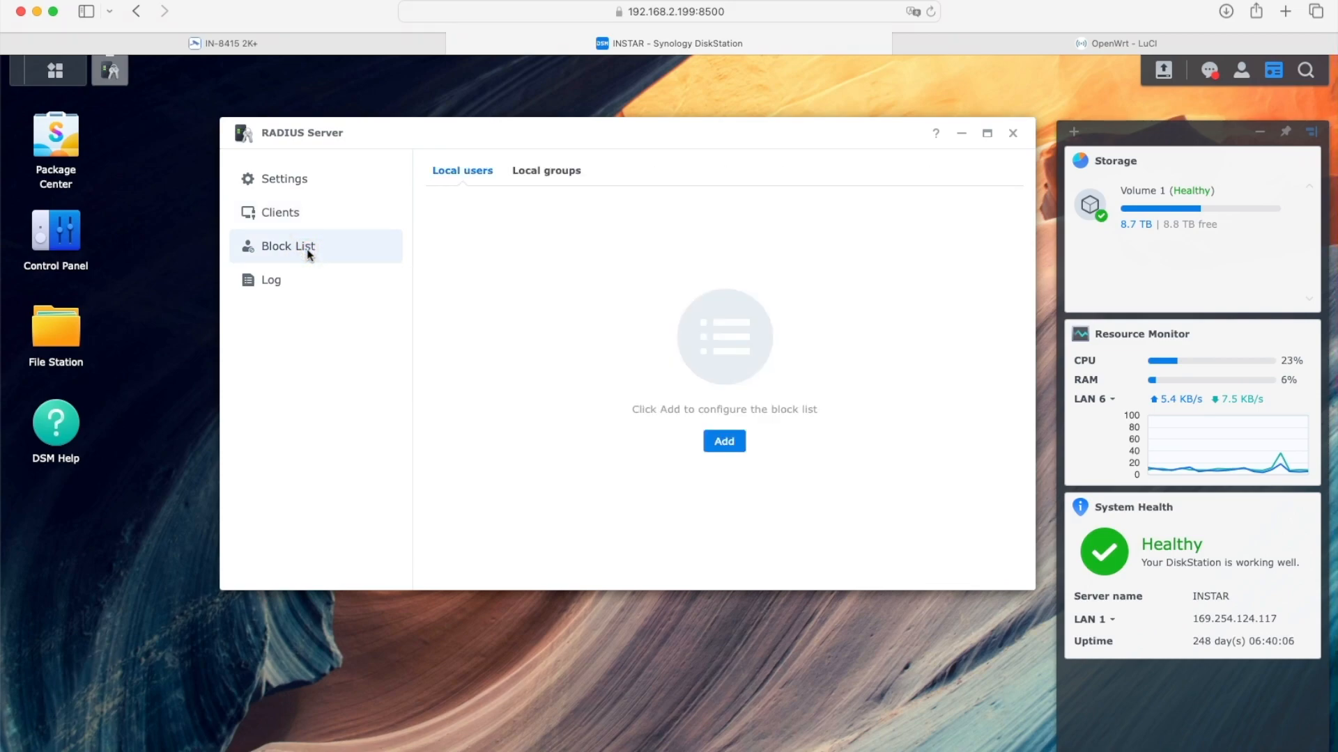
pyautogui.click(279, 287)
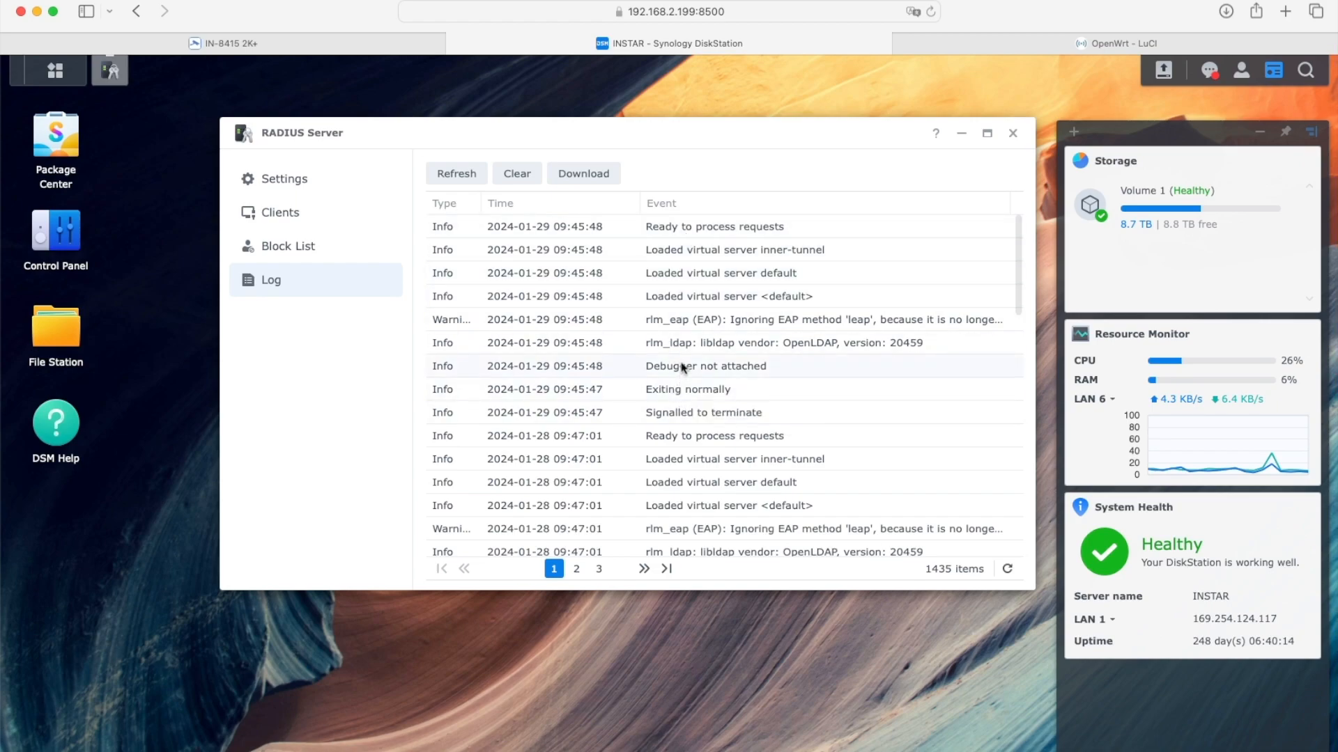
pyautogui.click(306, 187)
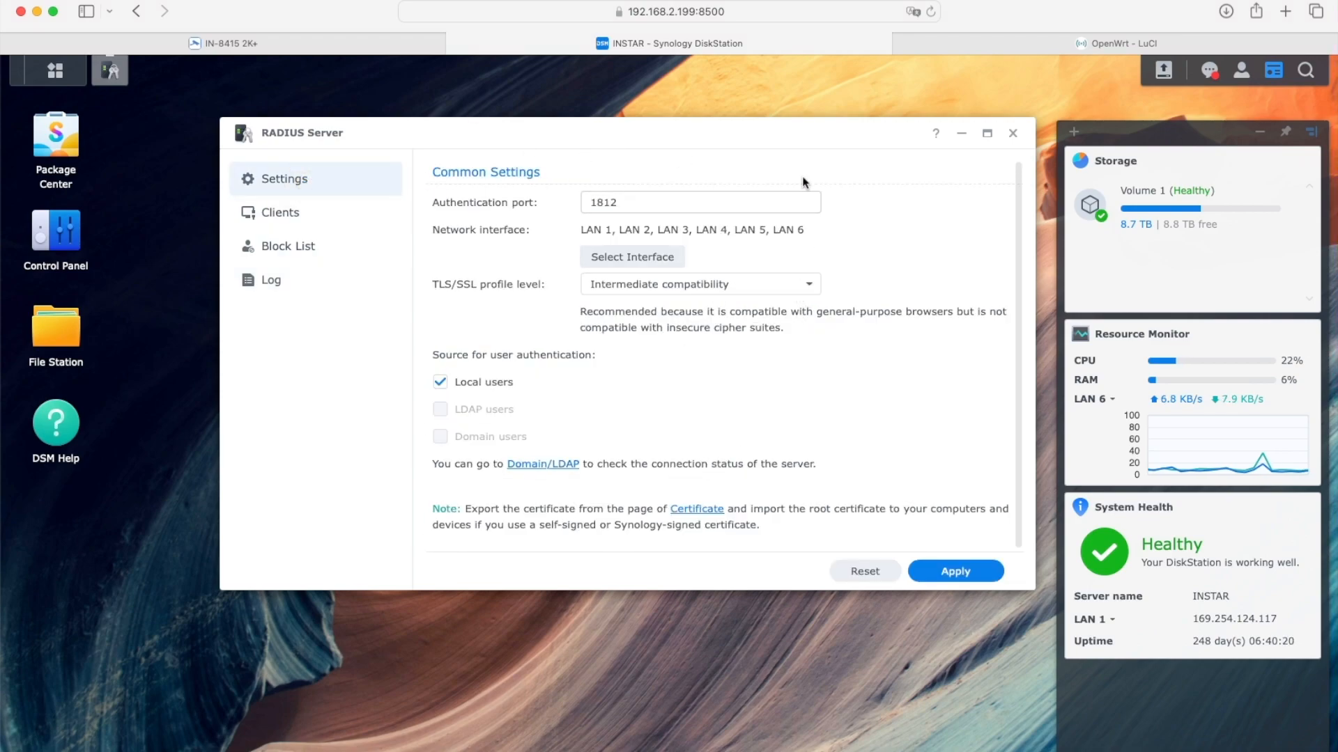
# Switch to the OpenWrt router and review the testeap network's status and wireless security settings
pyautogui.click(1060, 50)
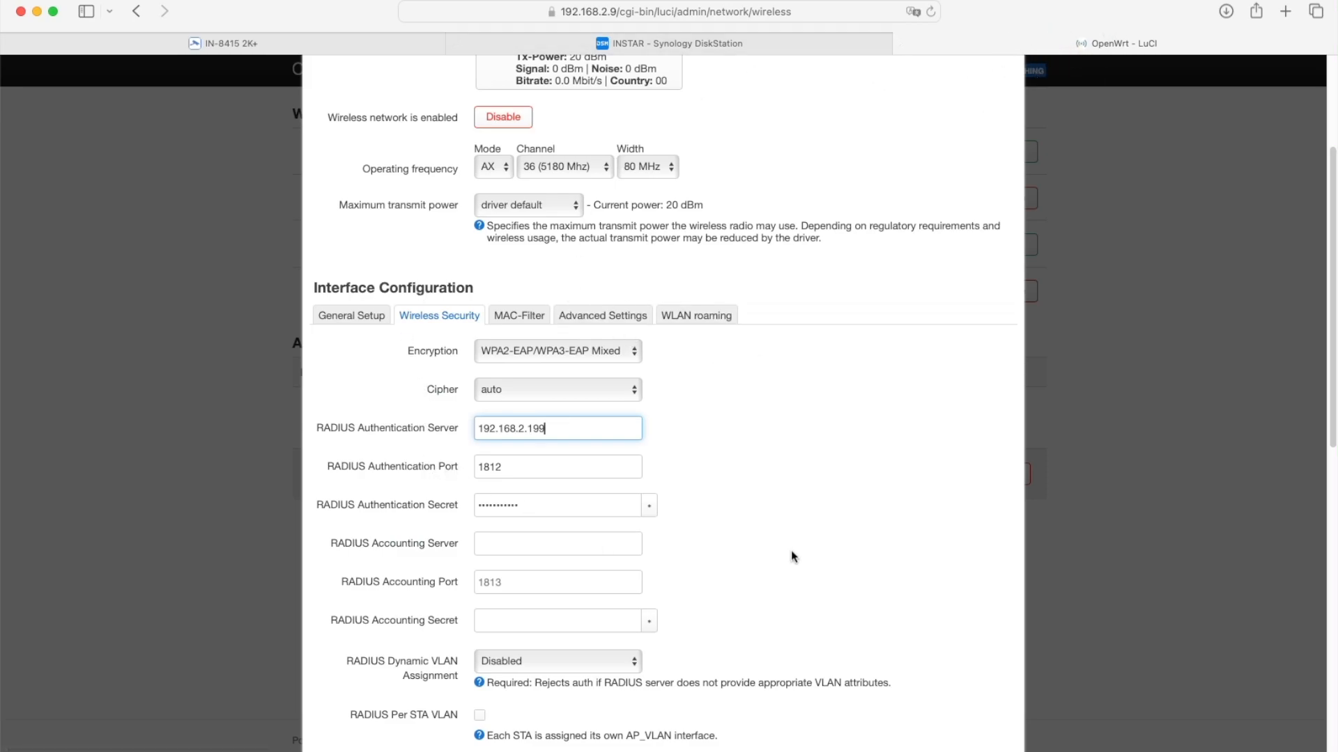
pyautogui.scroll(2, 743, 578)
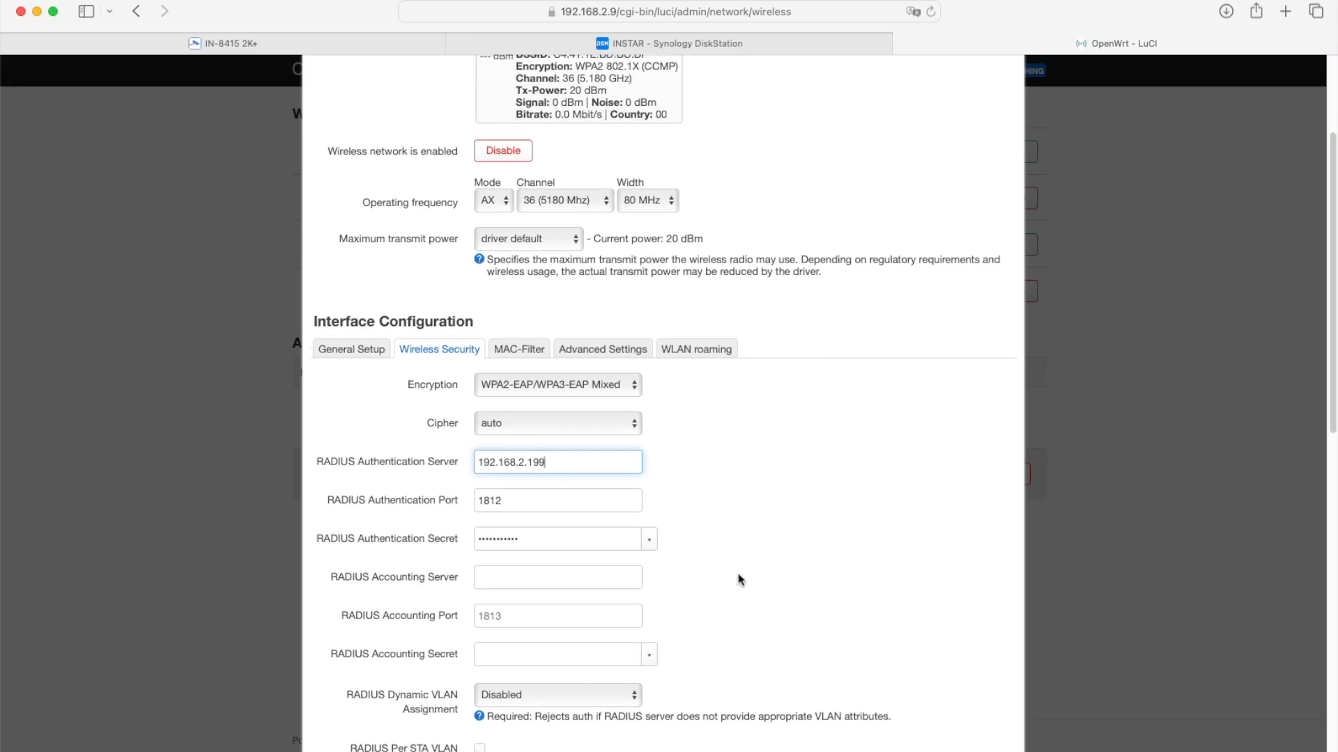
pyautogui.scroll(1, 743, 575)
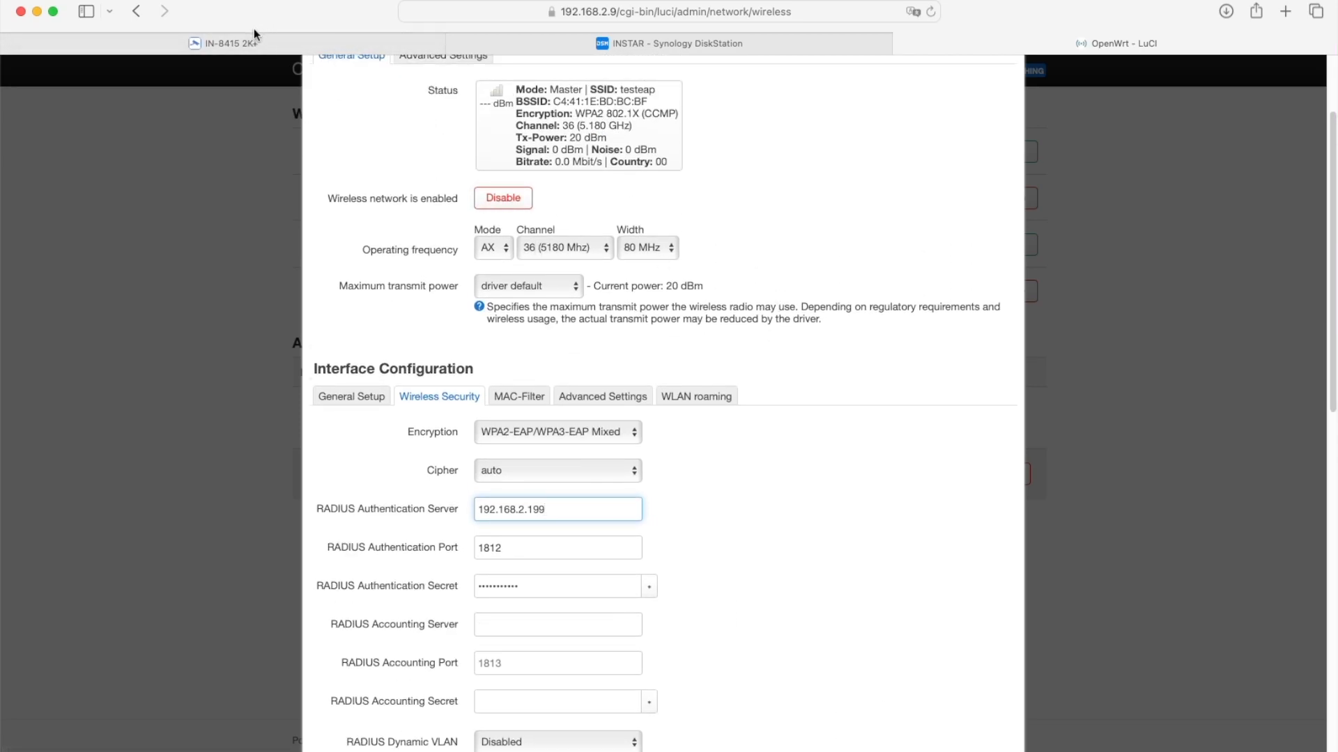
# Return to the camera's Wi-Fi configuration and test the connection to the testeap network
pyautogui.click(275, 48)
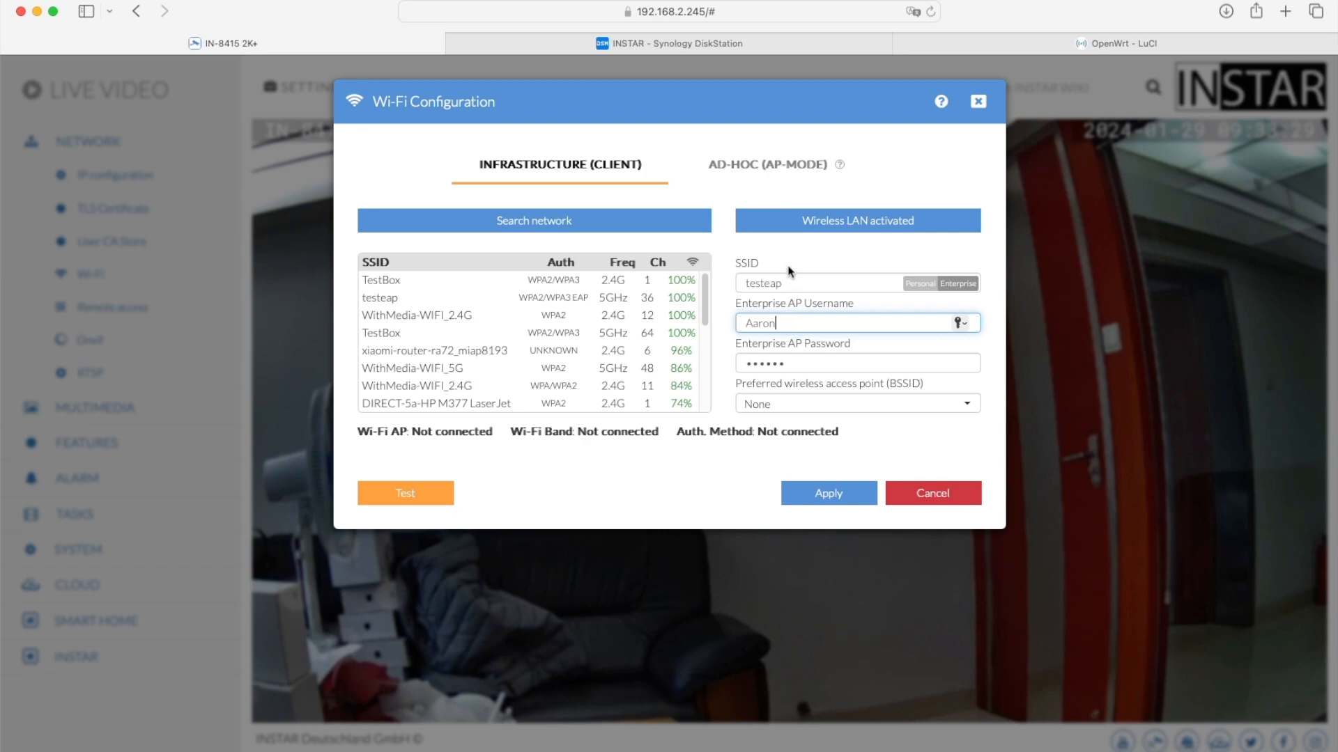
pyautogui.click(418, 496)
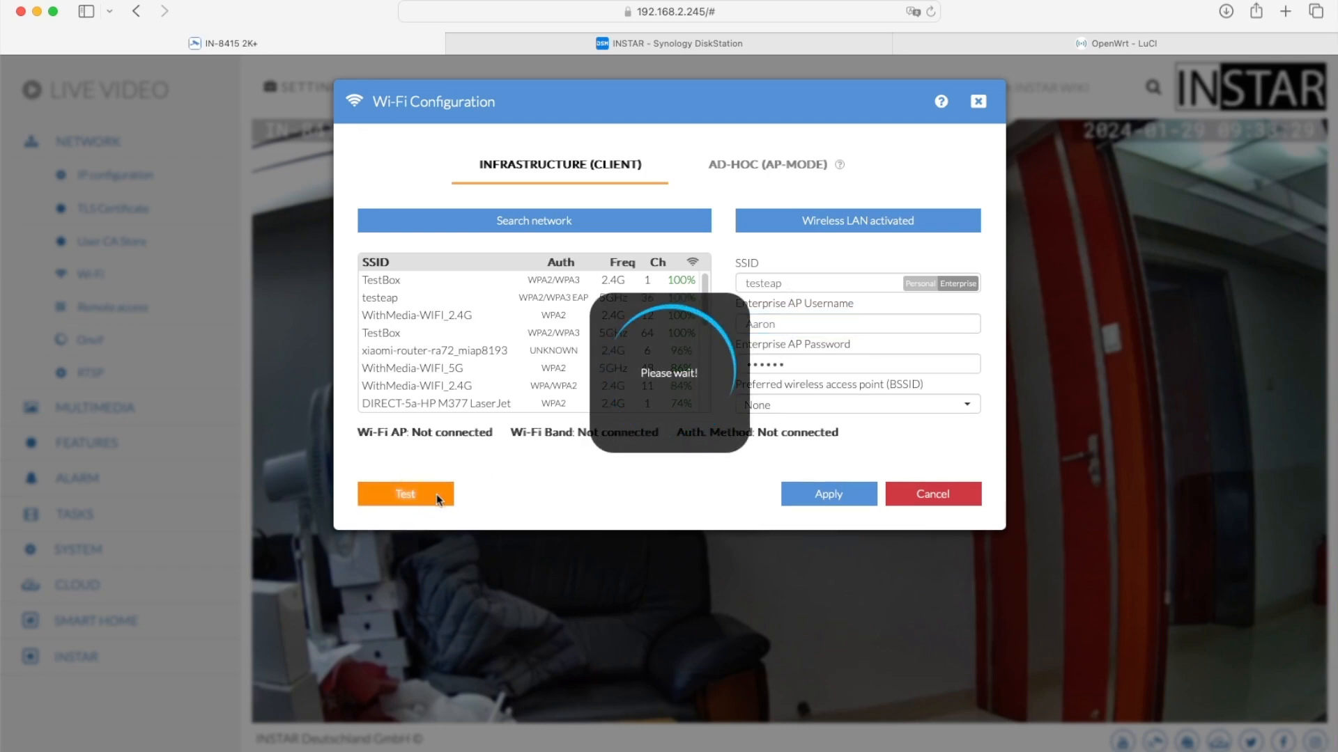